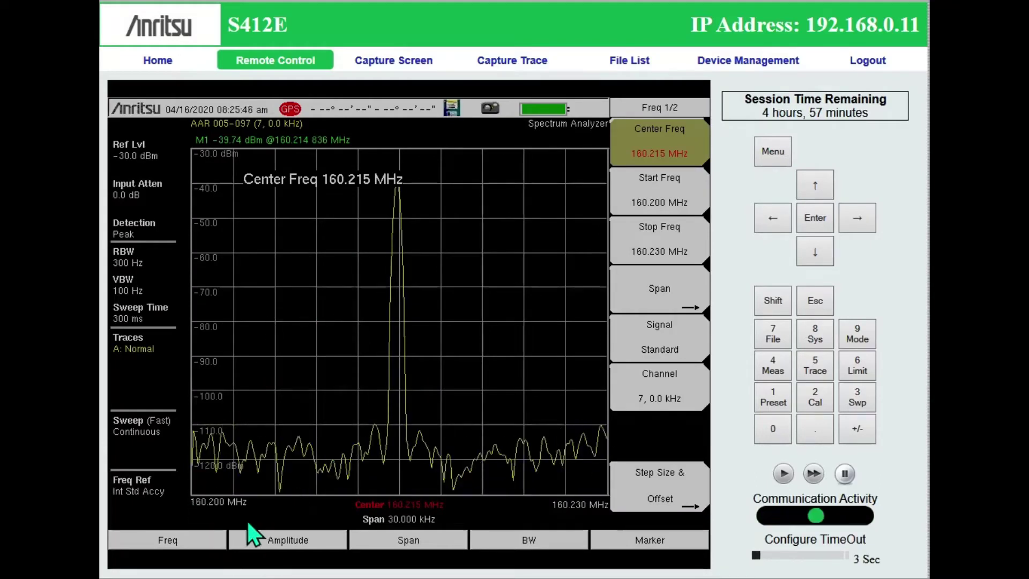
# Step: Tune the analyzer to channel 7 (160.215 MHz centre) in the Channel Editor
pyautogui.click(658, 400)
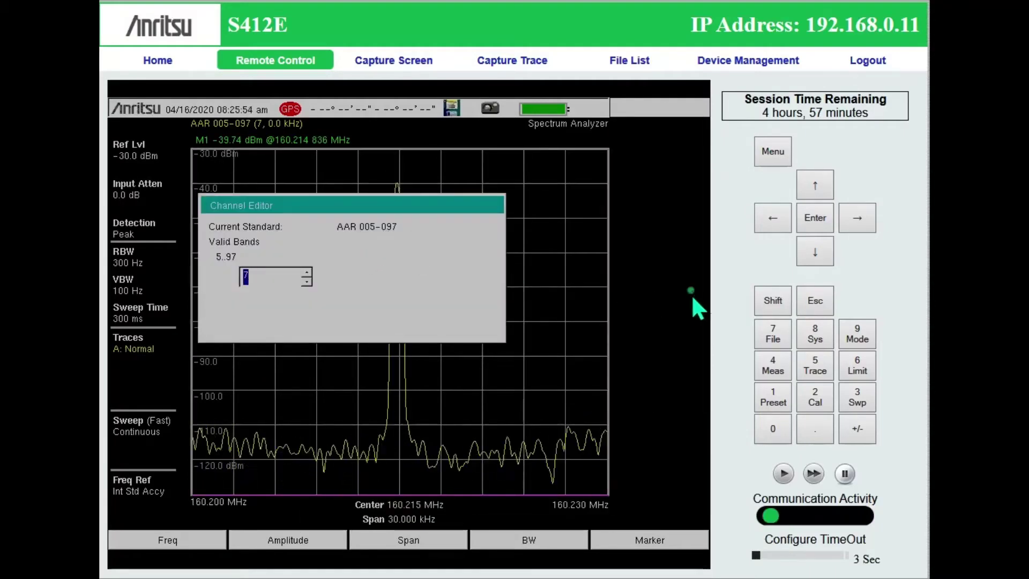
pyautogui.click(783, 300)
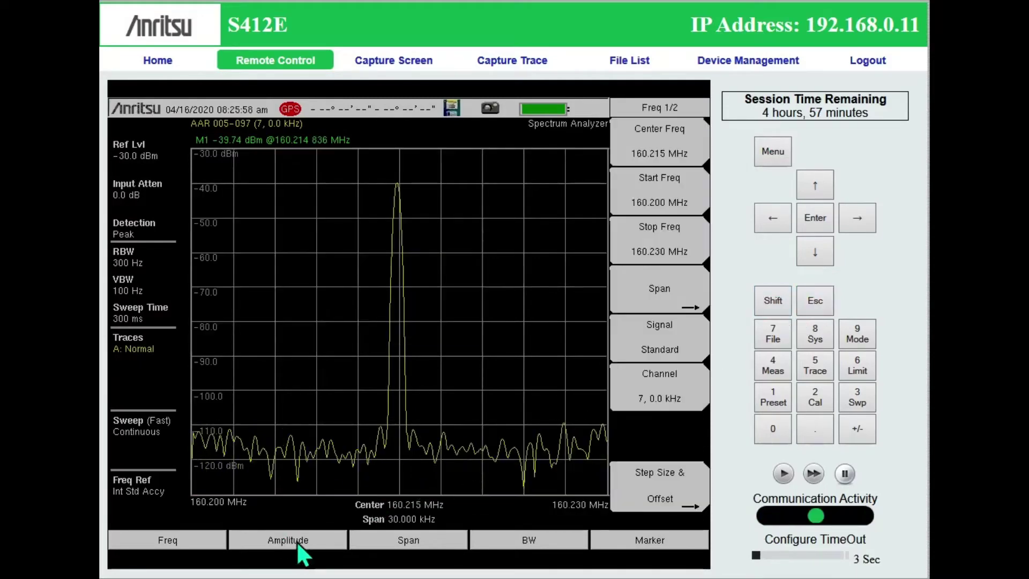
# Step: Bring up the amplitude settings, then the Span menu with Span 30.000 kHz active
pyautogui.click(298, 543)
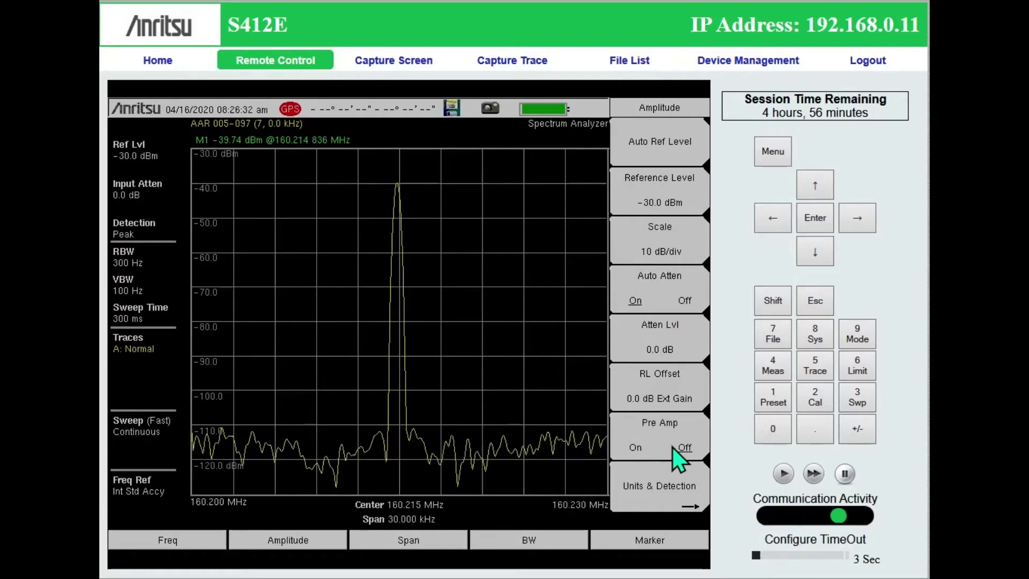
pyautogui.click(387, 538)
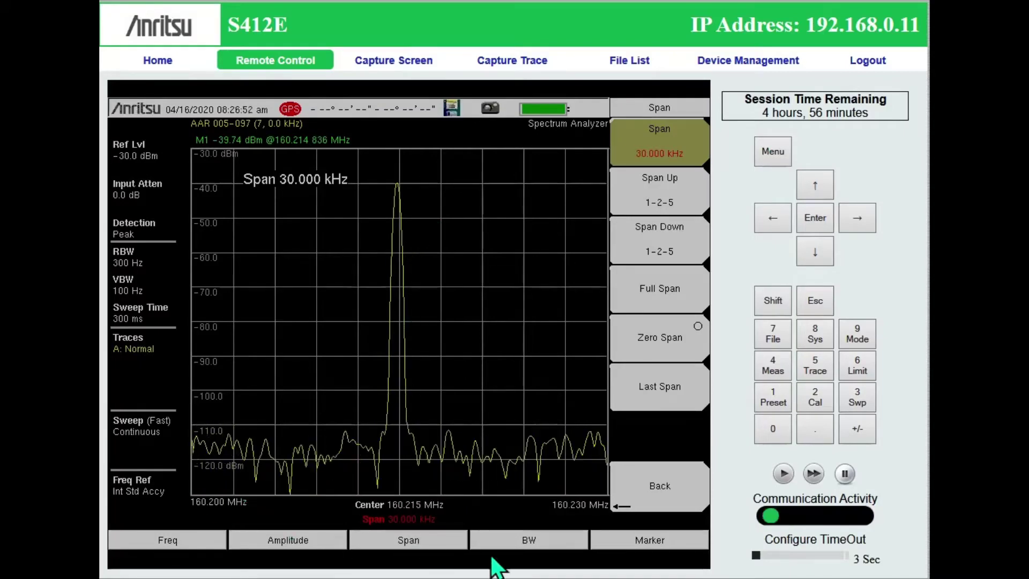
# Step: Show the BW softkeys with RBW 300 Hz active and VBW at 100 Hz
pyautogui.click(529, 542)
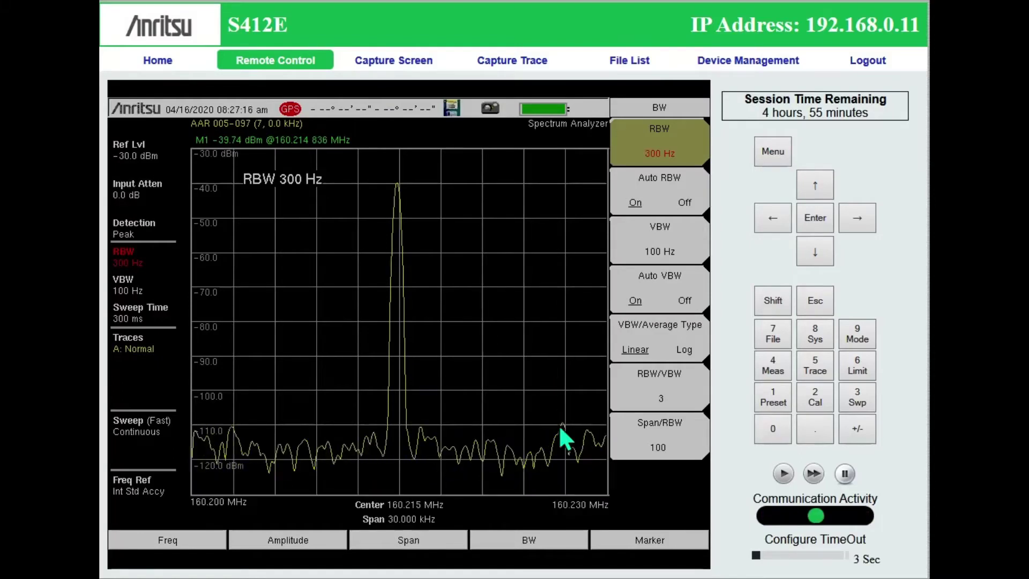
# Step: Select marker M1 and peak-search it to −39.74 dBm at 160.214 836 MHz
pyautogui.click(634, 545)
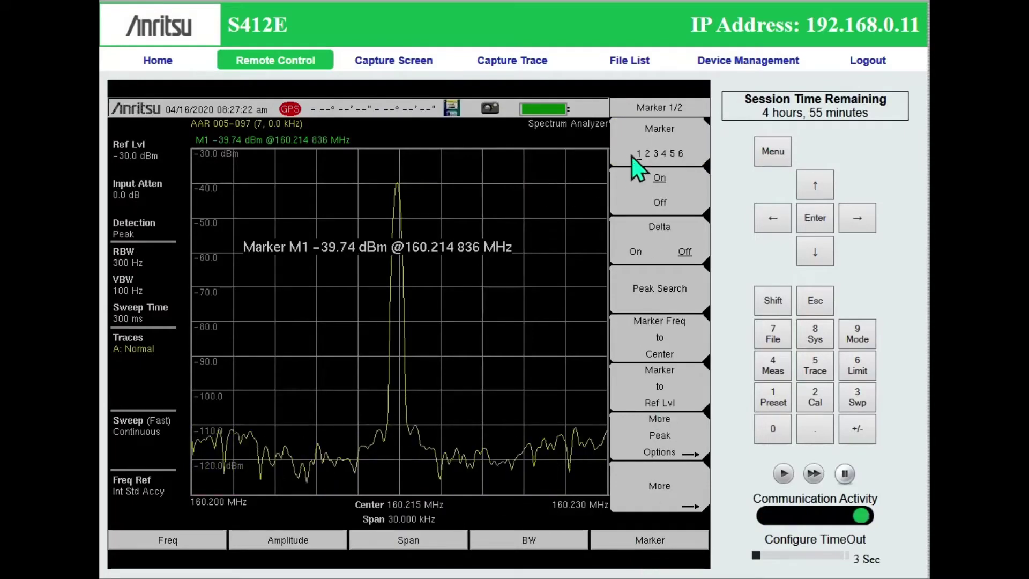
pyautogui.click(649, 220)
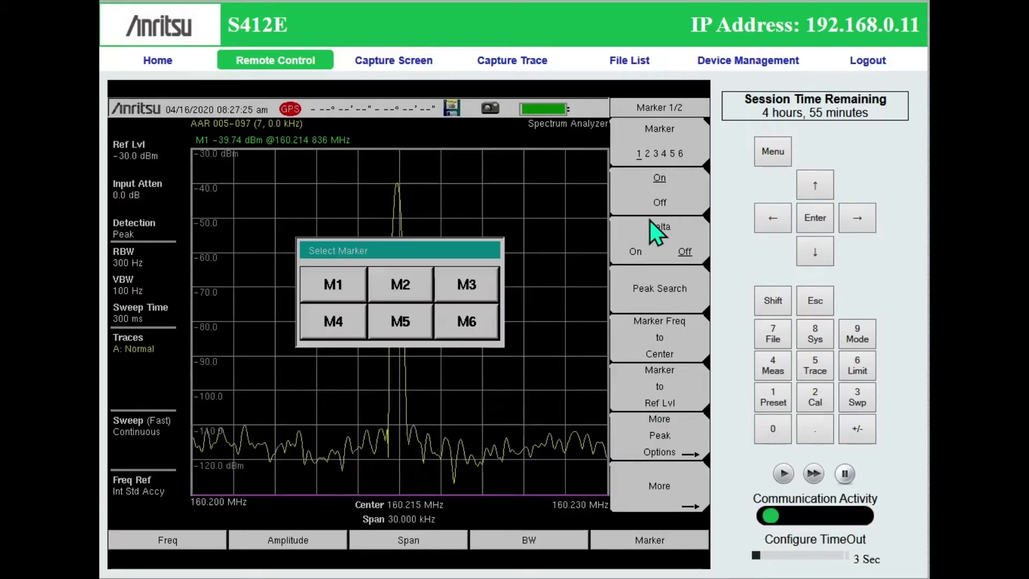
pyautogui.click(347, 288)
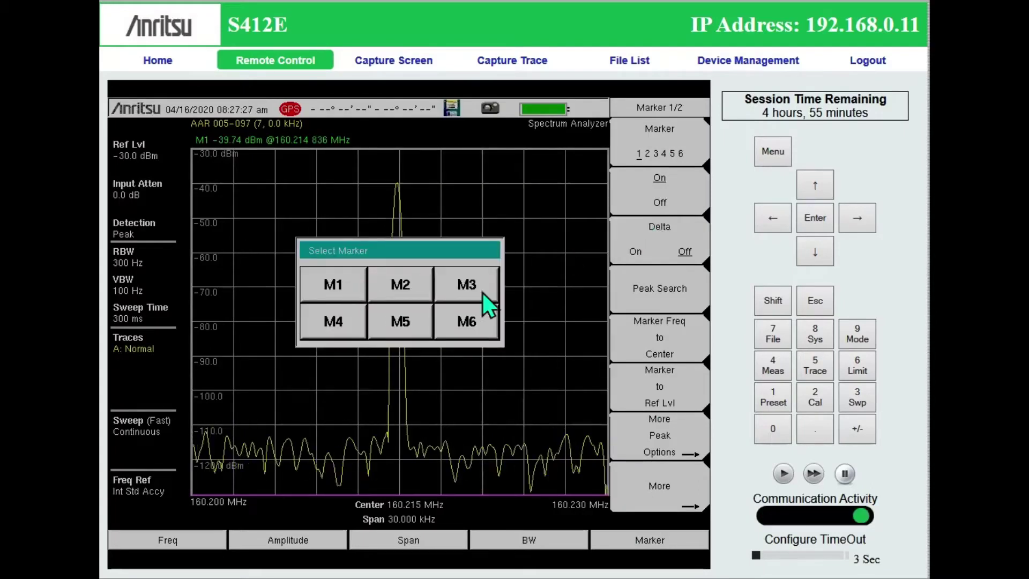
pyautogui.click(658, 292)
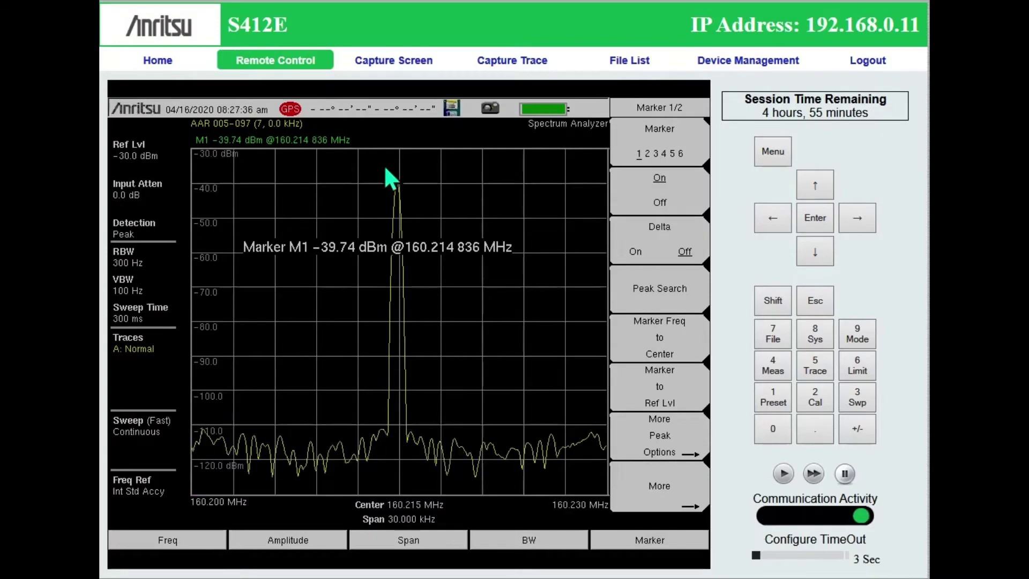
# Step: Cycle Marker Table from Large to Off, ending at On (normal size)
pyautogui.click(678, 512)
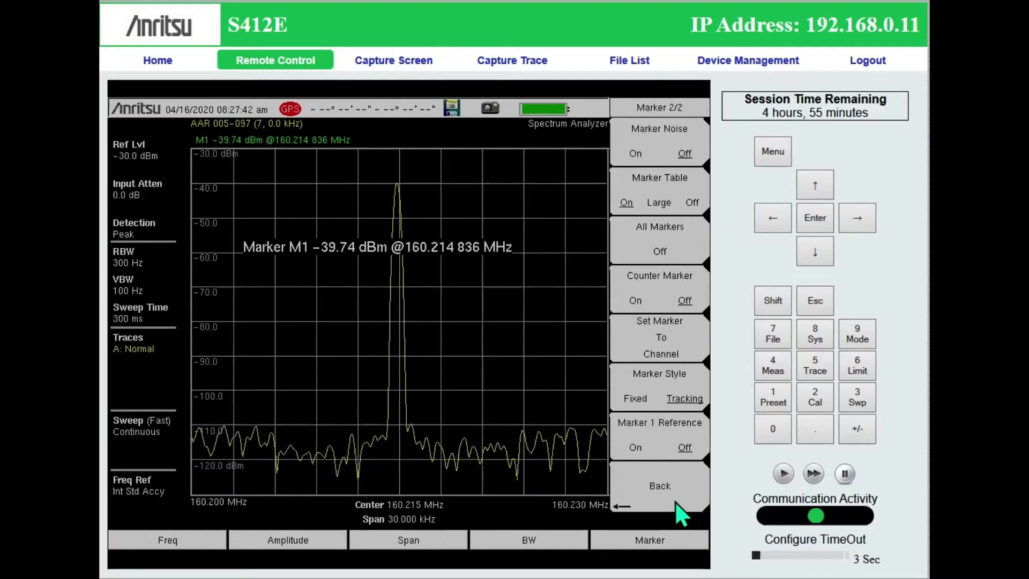
pyautogui.click(663, 200)
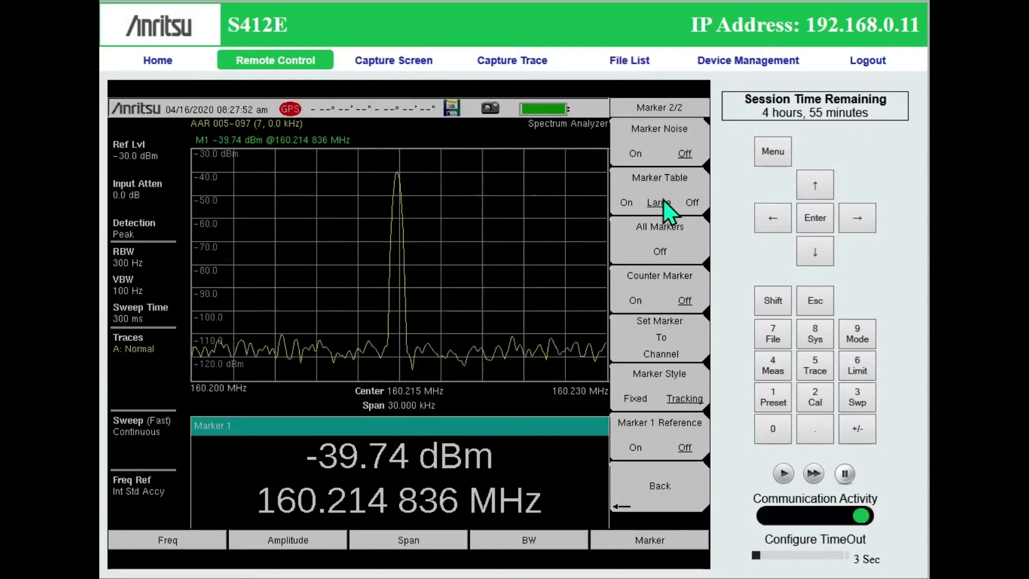
pyautogui.click(663, 201)
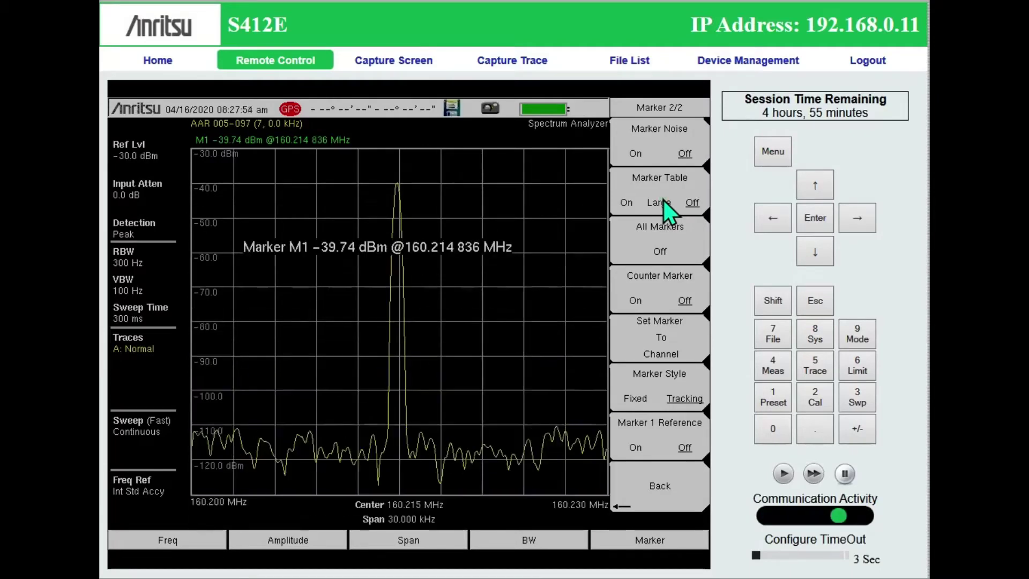
pyautogui.click(663, 200)
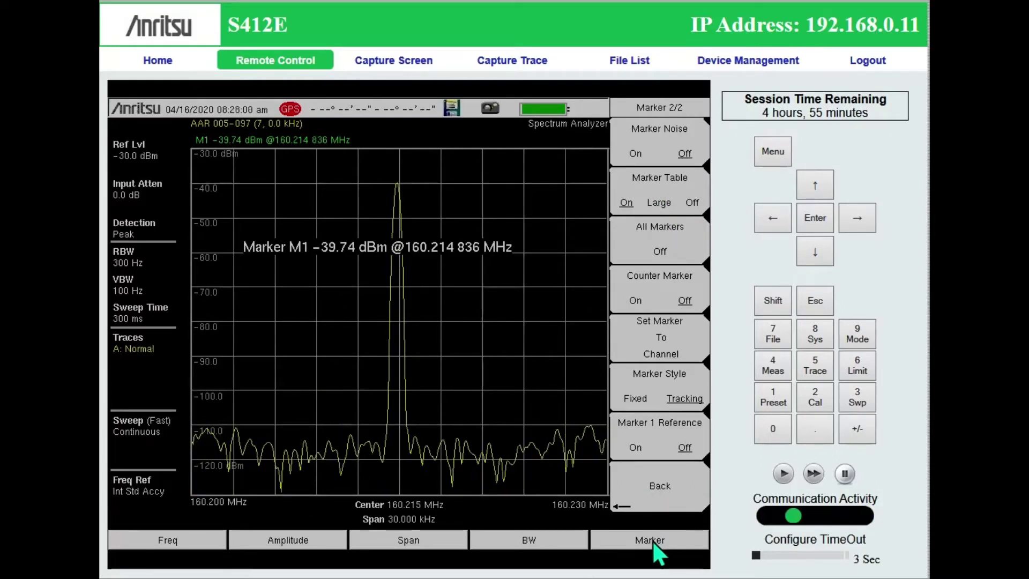
# Step: Reach the Trace menu through Shift and make trace A visible
pyautogui.click(773, 303)
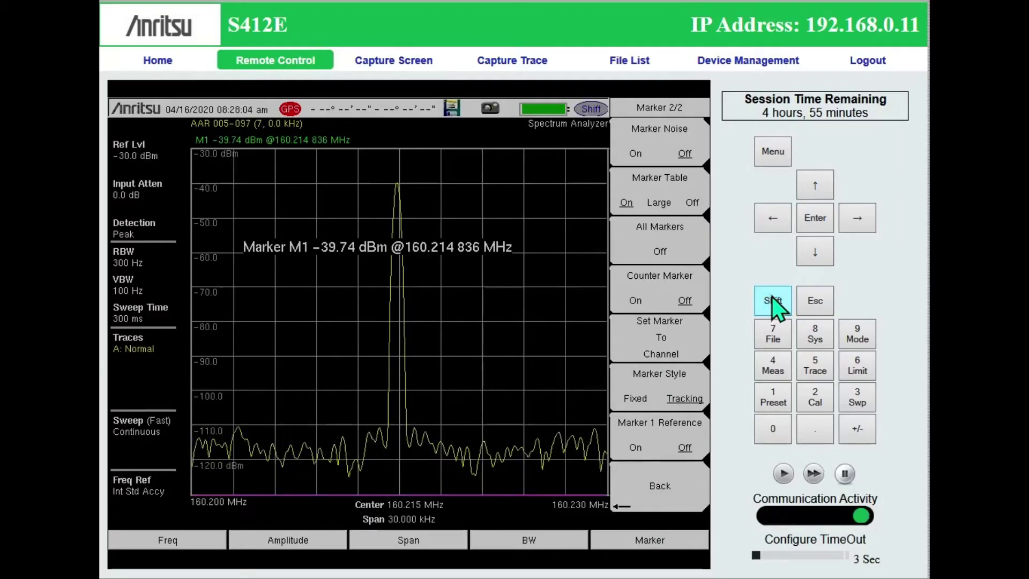
pyautogui.click(810, 368)
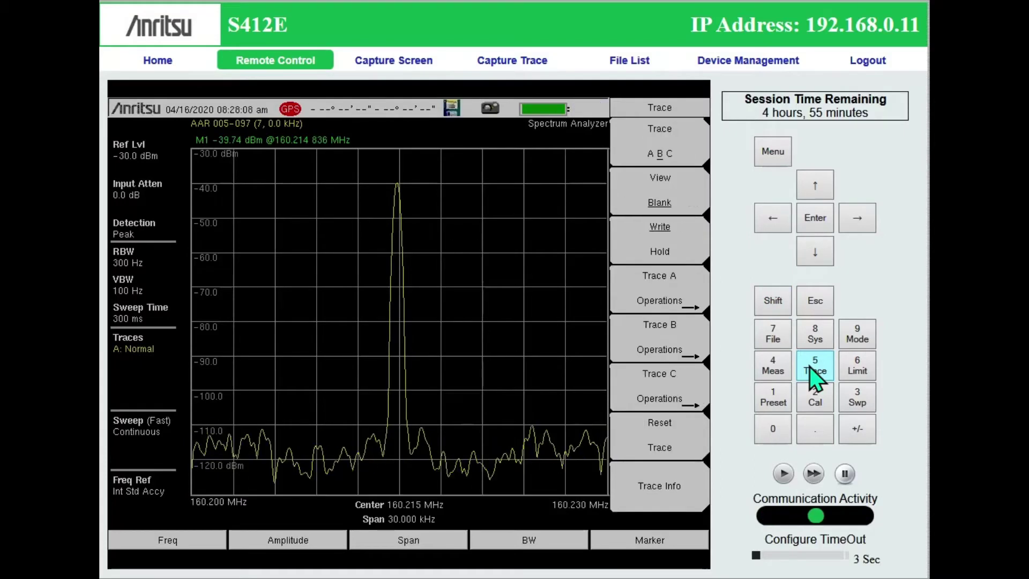
pyautogui.click(653, 137)
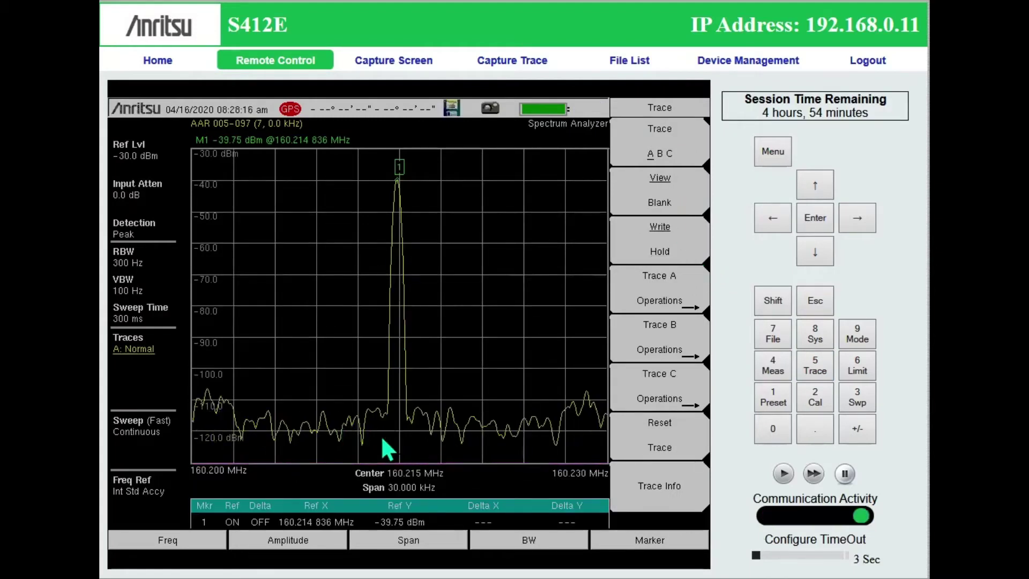
# Step: Put trace B on Max Hold and set its View/Blank softkey to View
pyautogui.click(664, 294)
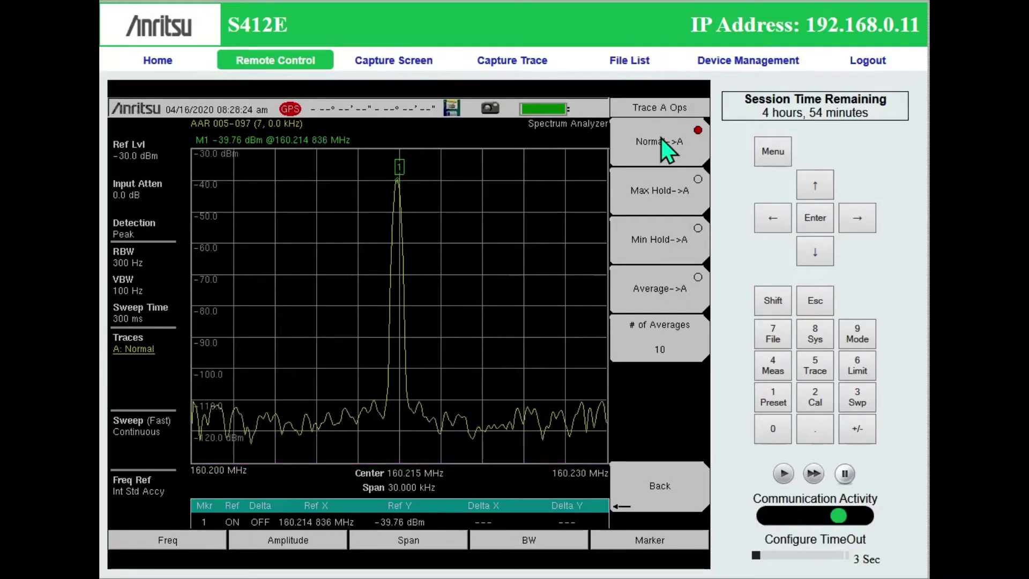
pyautogui.click(669, 484)
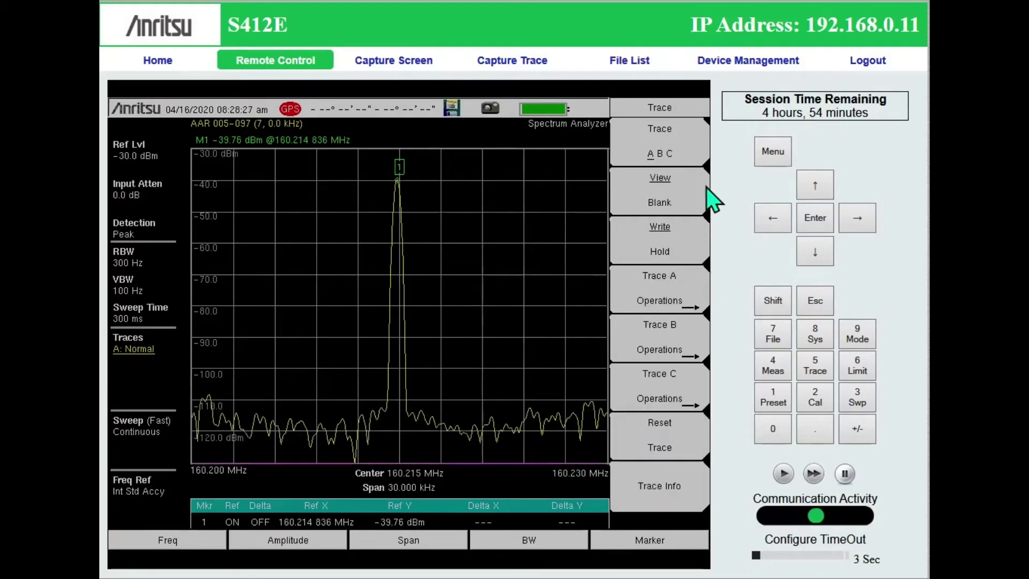
pyautogui.click(685, 164)
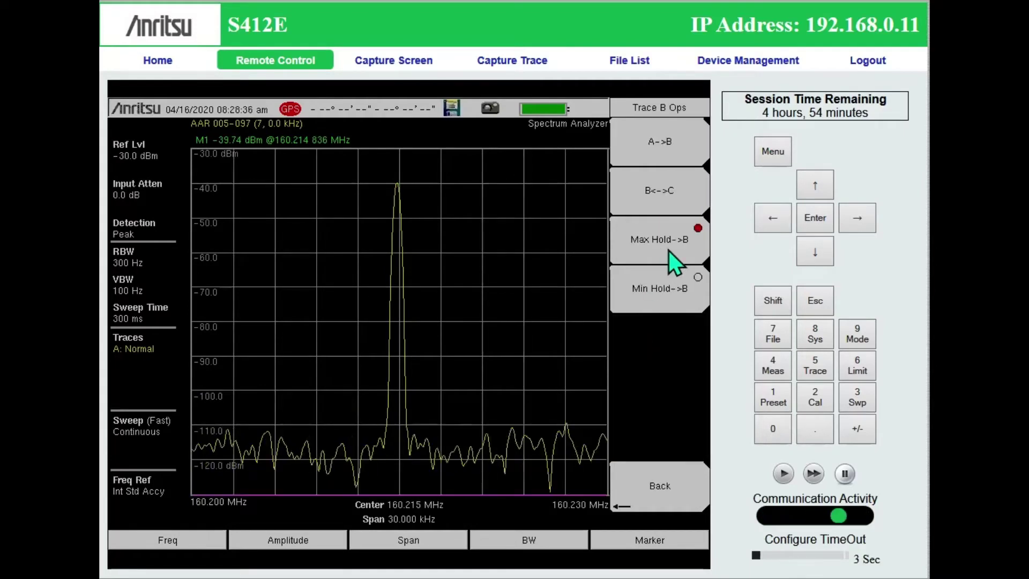
pyautogui.click(645, 494)
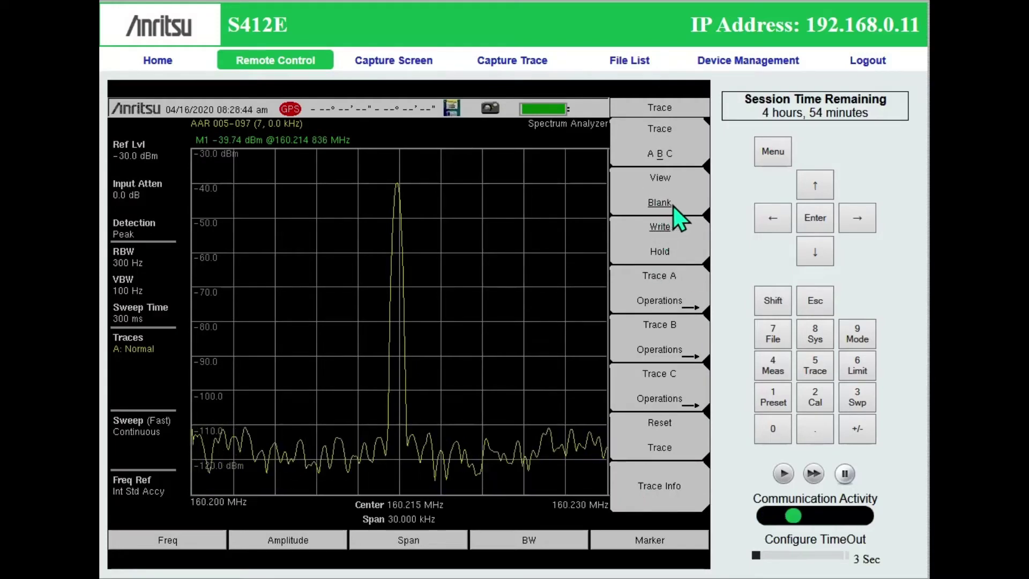
pyautogui.click(663, 194)
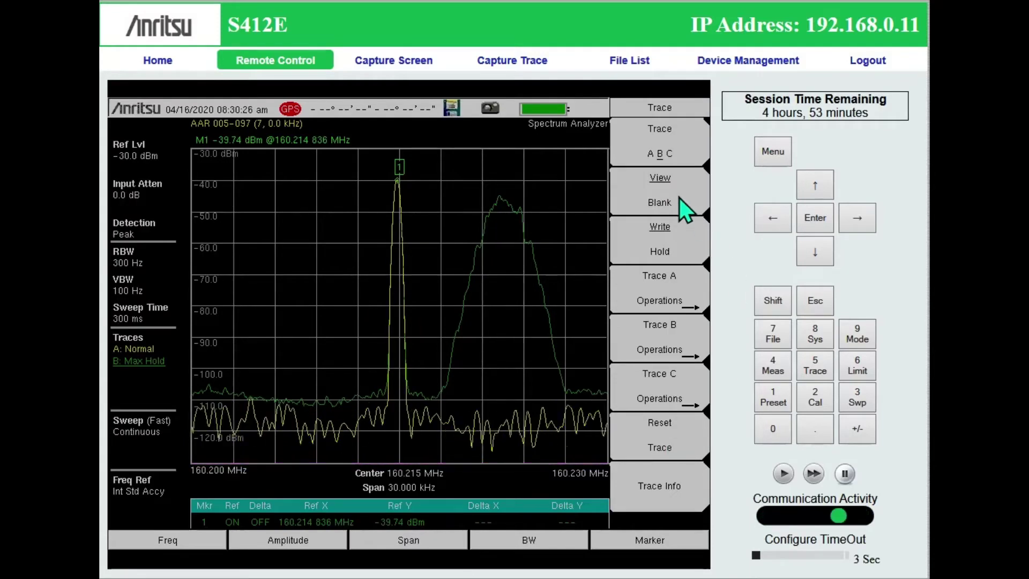
# Step: Reset the trace B max-hold data and blank trace B, leaving live trace A
pyautogui.click(661, 442)
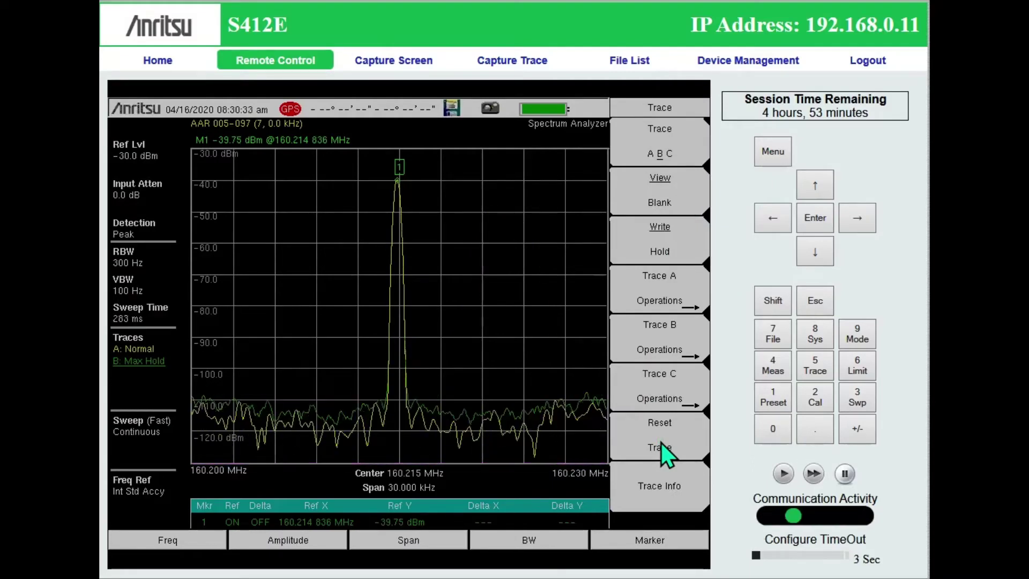
pyautogui.click(673, 194)
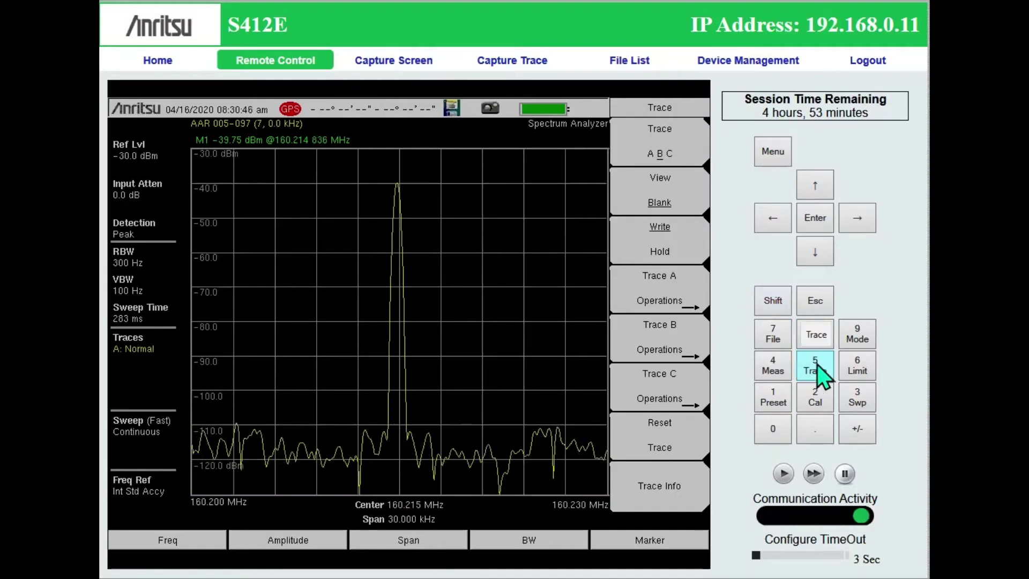
# Step: Return to the BW menu via Freq and set Auto RBW On (RBW 300 Hz, VBW 100 Hz)
pyautogui.click(169, 537)
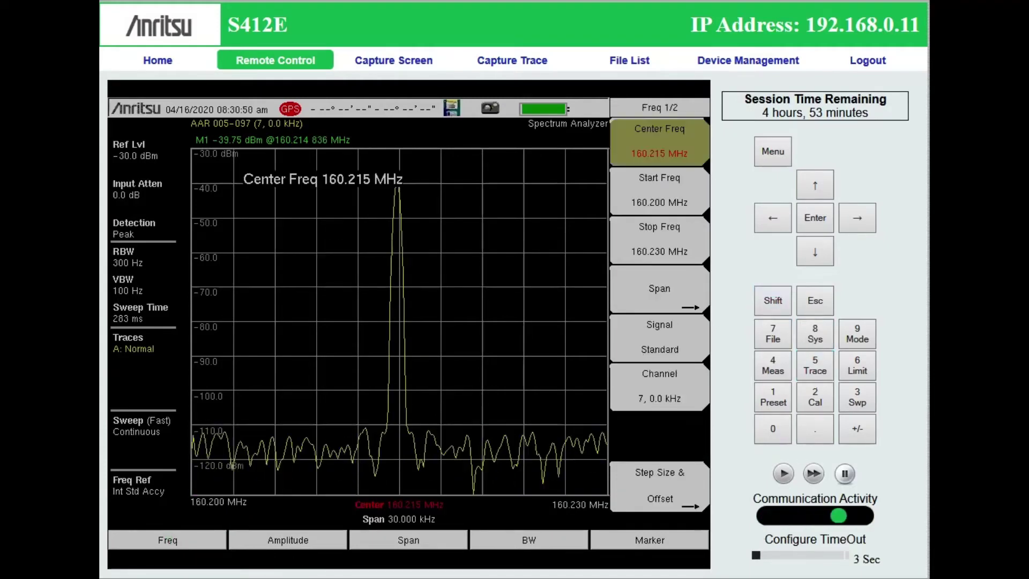
pyautogui.click(533, 540)
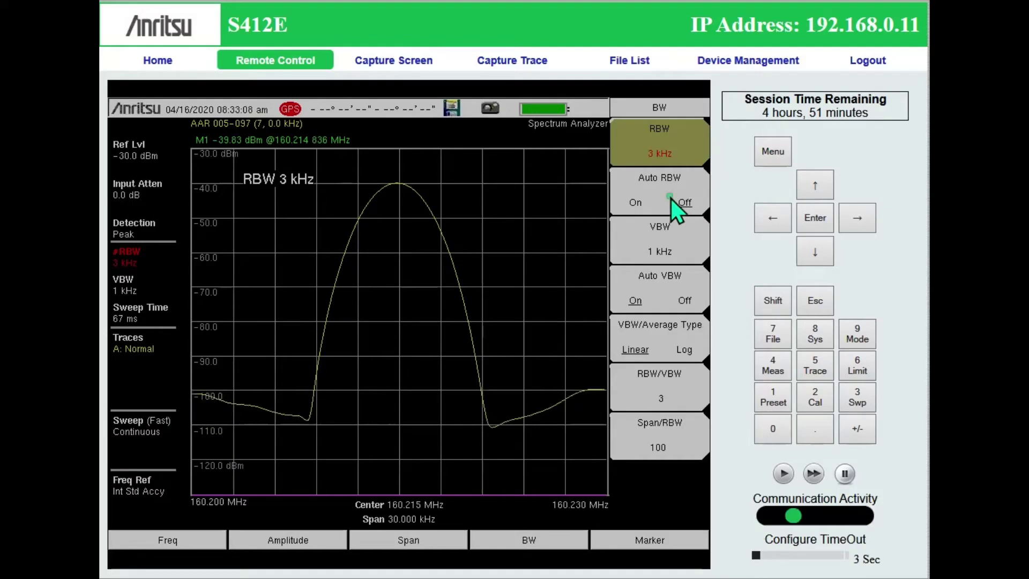
pyautogui.click(671, 198)
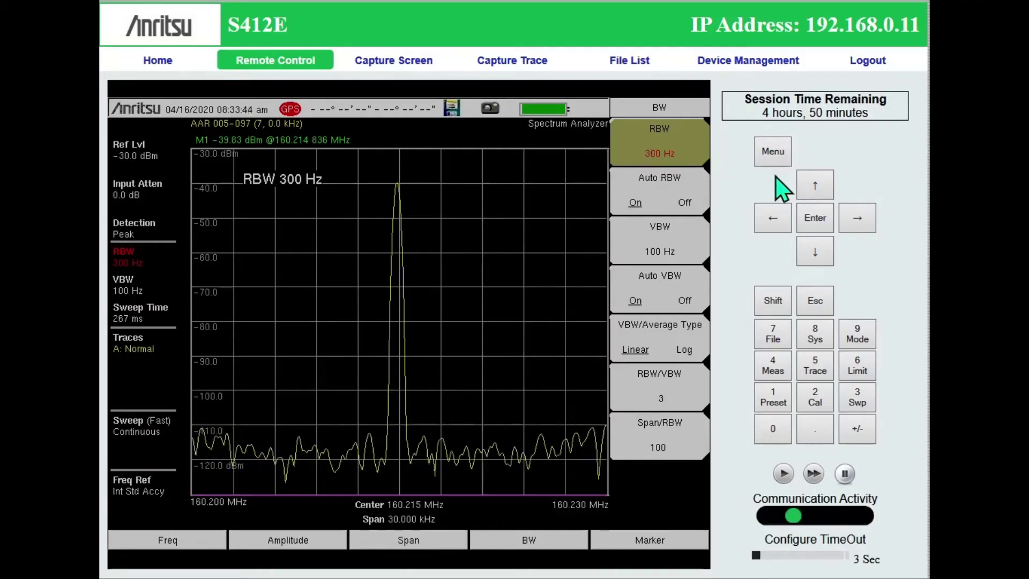
# Step: Step RBW up from 300 Hz through 1 kHz to 3 kHz, VBW following at 1 kHz
pyautogui.click(824, 186)
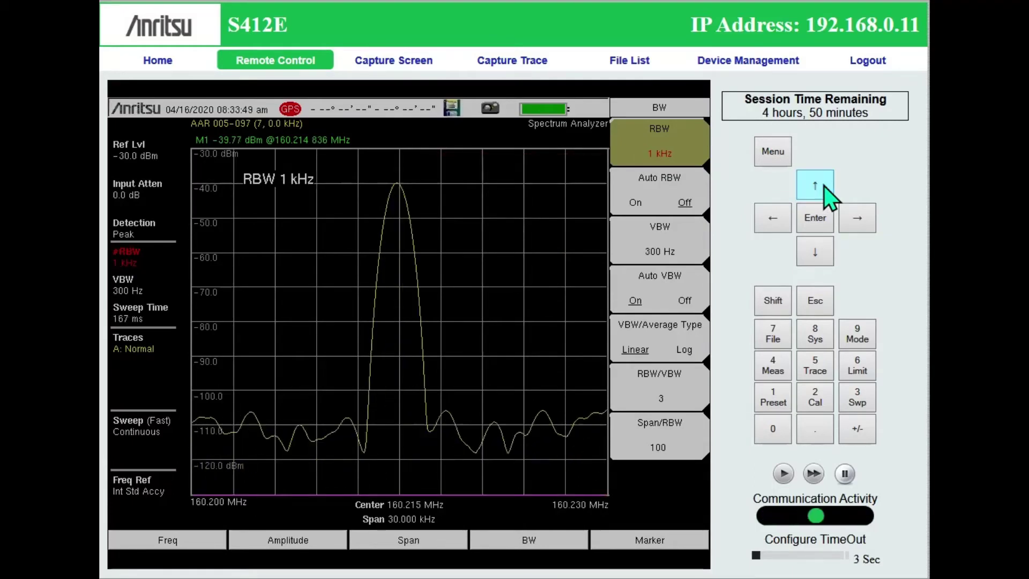
pyautogui.click(824, 185)
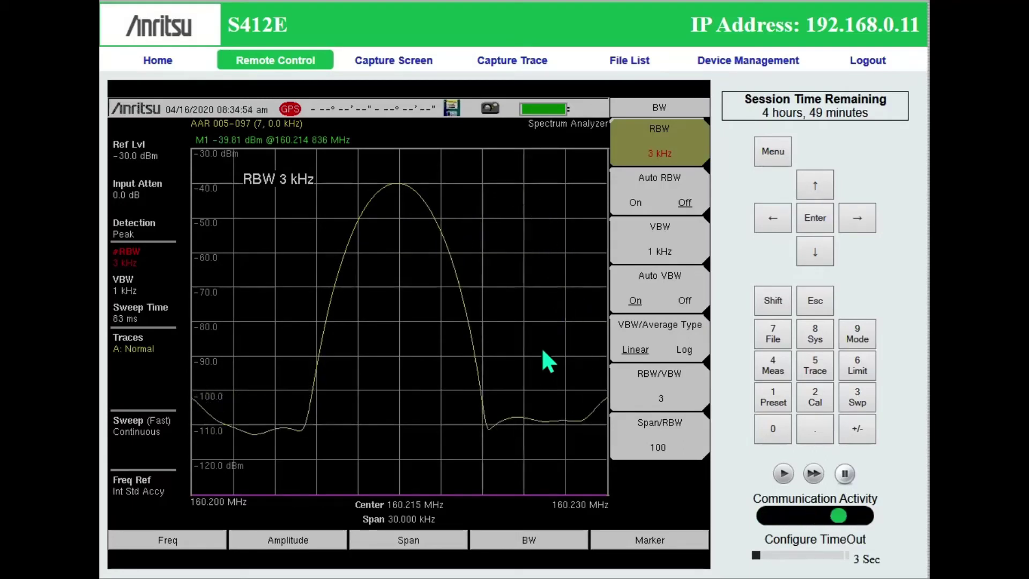
# Step: Step RBW down from 3 kHz through 1 kHz, 300 Hz and 100 Hz to 30 Hz
pyautogui.click(822, 249)
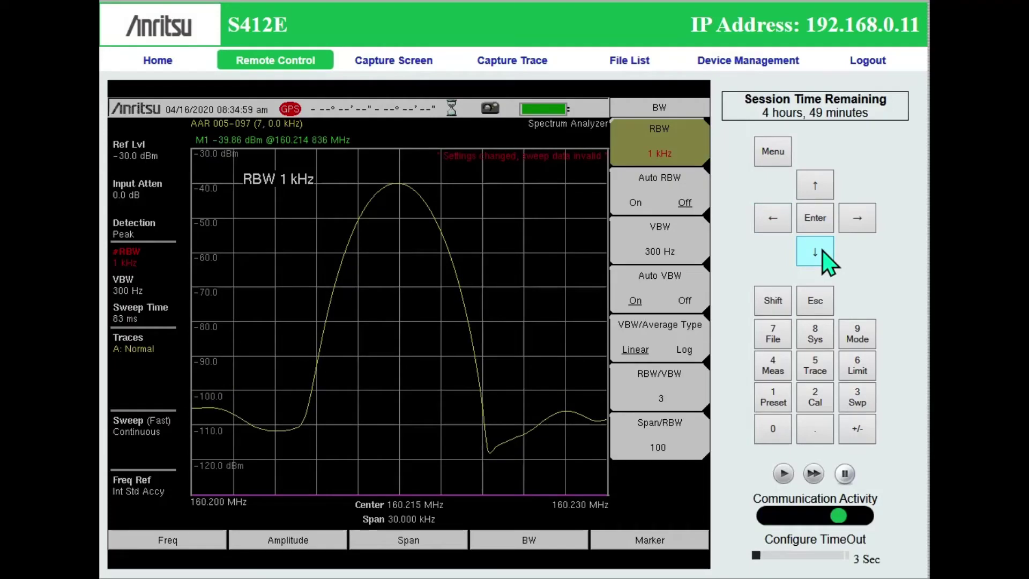
pyautogui.click(822, 251)
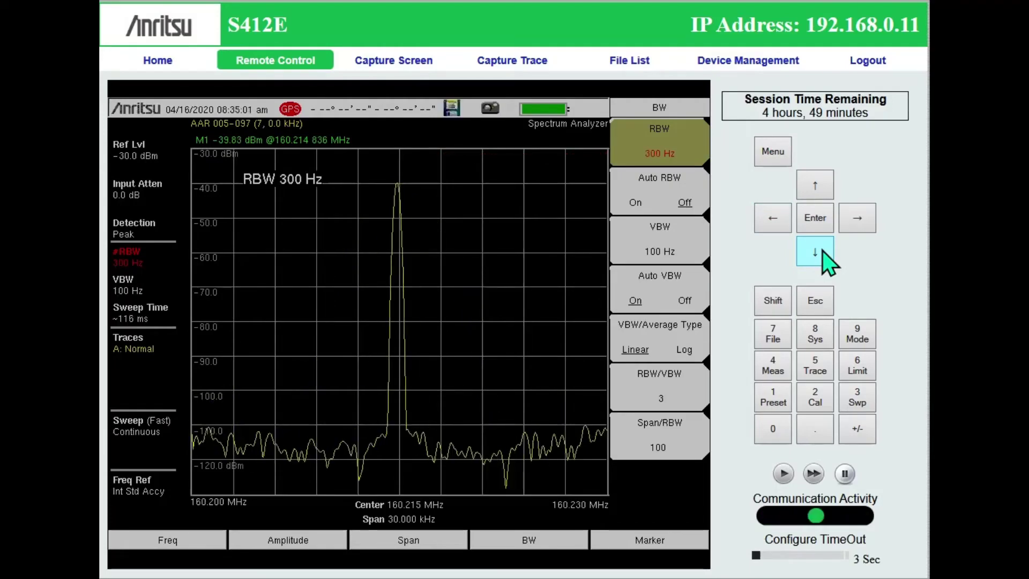
pyautogui.click(822, 251)
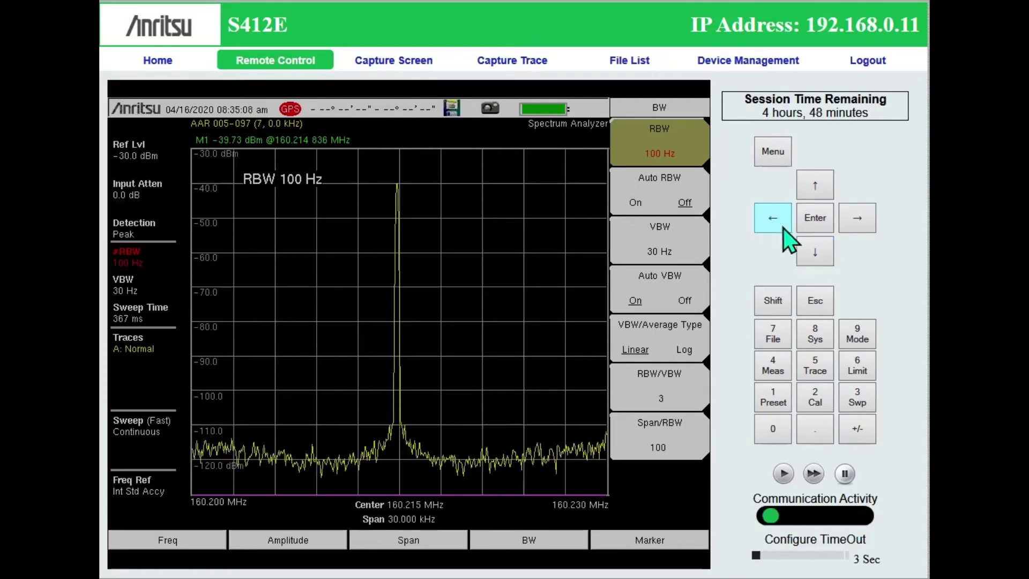
pyautogui.click(814, 251)
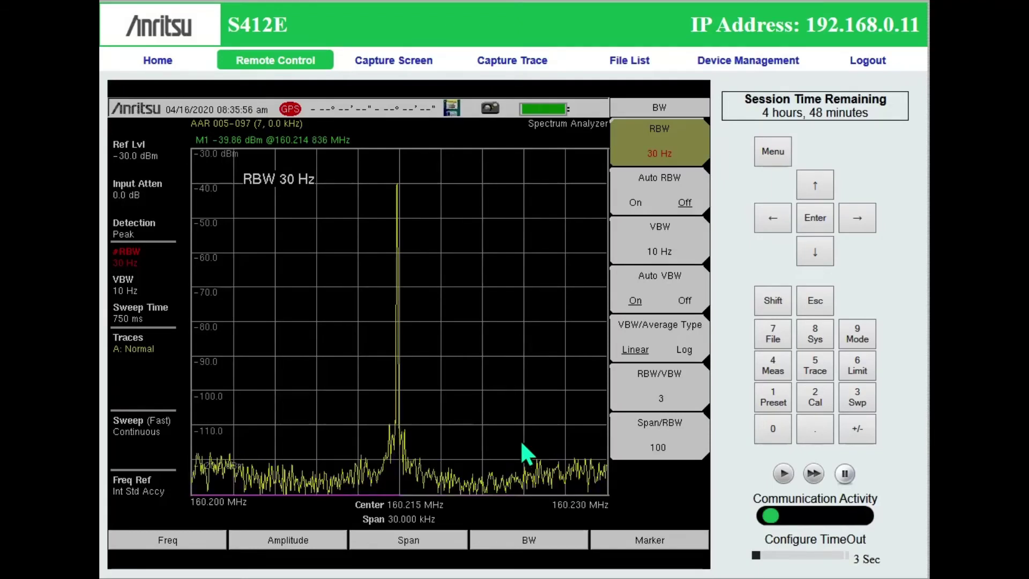
# Step: Return the resolution bandwidth to automatic so RBW goes back to 1 kHz
pyautogui.click(659, 191)
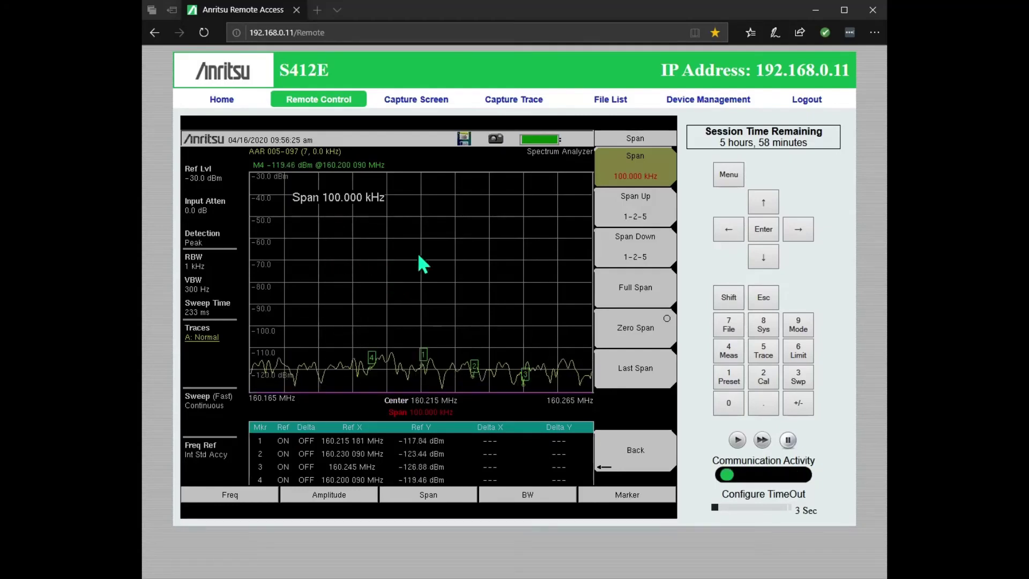
# Step: Focus the remote control page in the browser window
pyautogui.click(420, 492)
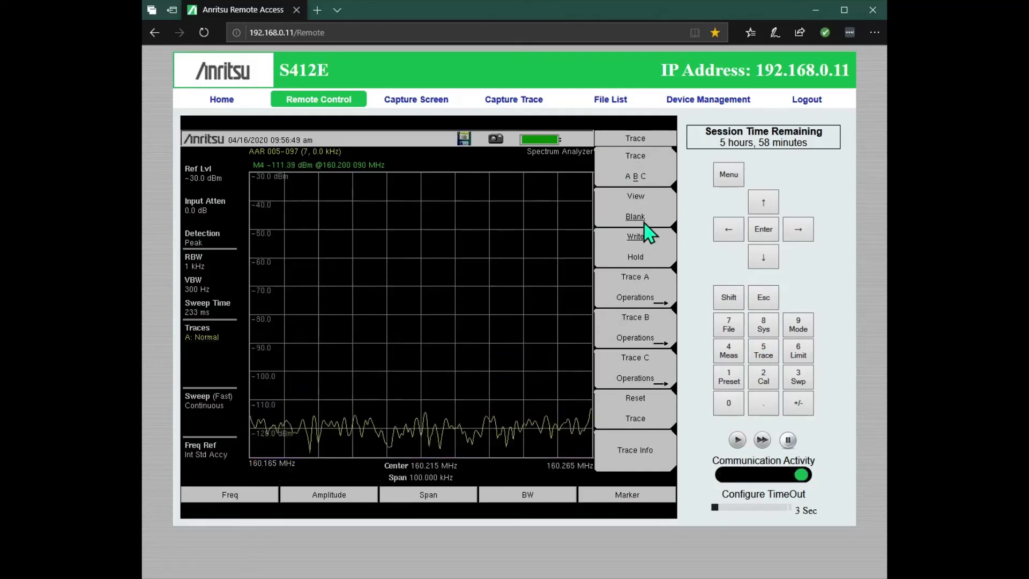
# Step: Set Trace B operation to Max Hold and switch Trace B to View
pyautogui.click(634, 343)
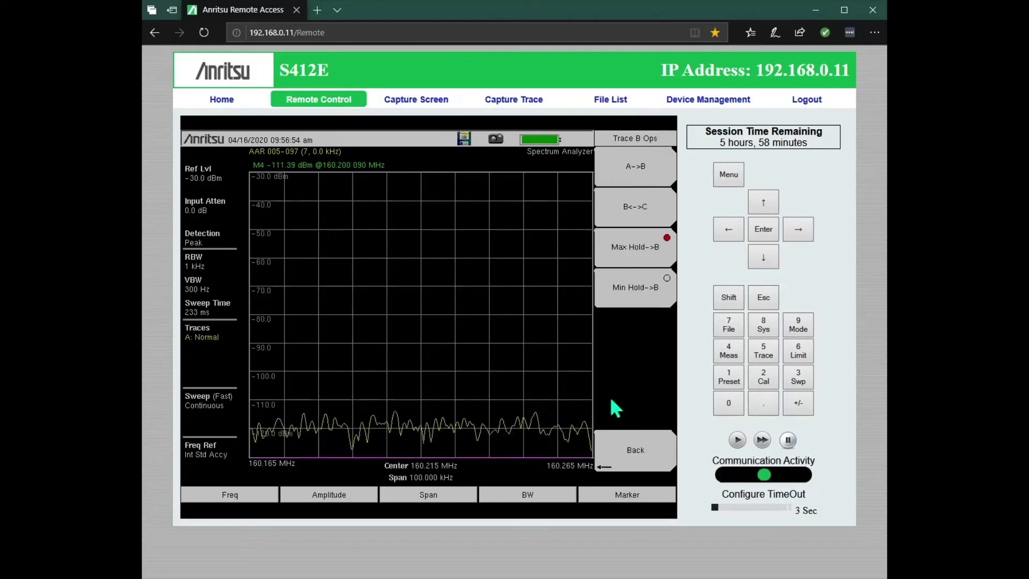
pyautogui.click(638, 220)
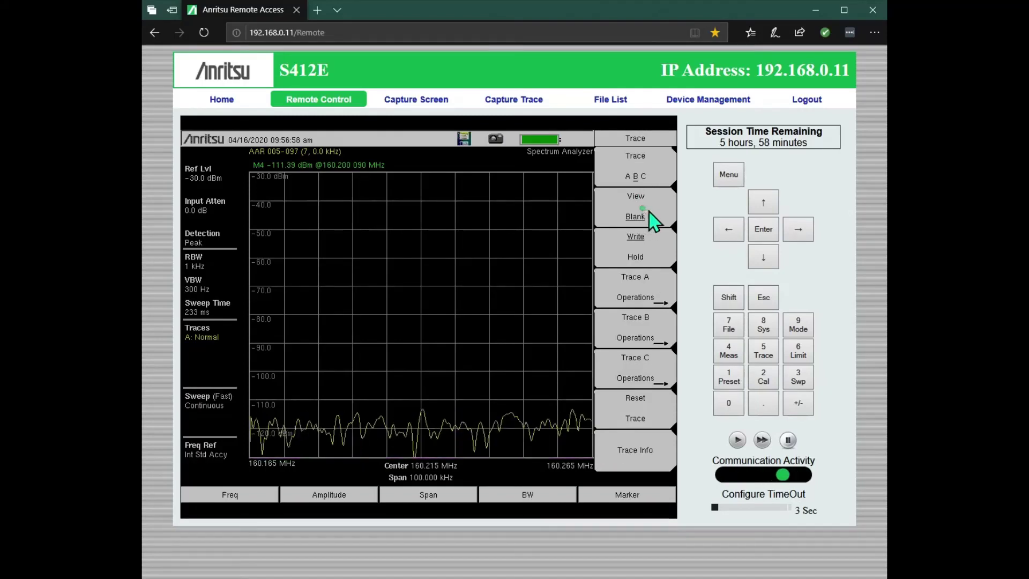
pyautogui.click(643, 217)
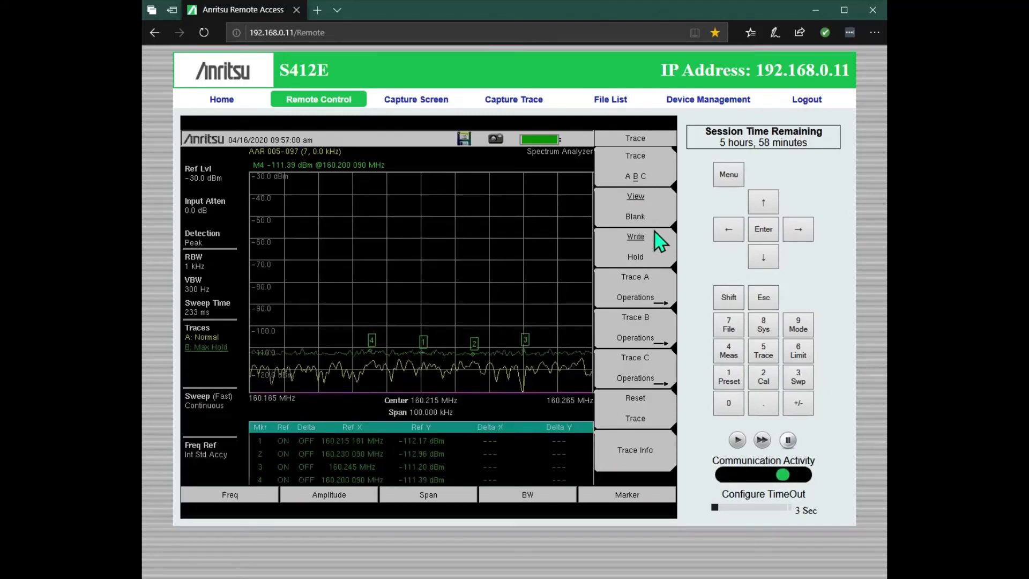